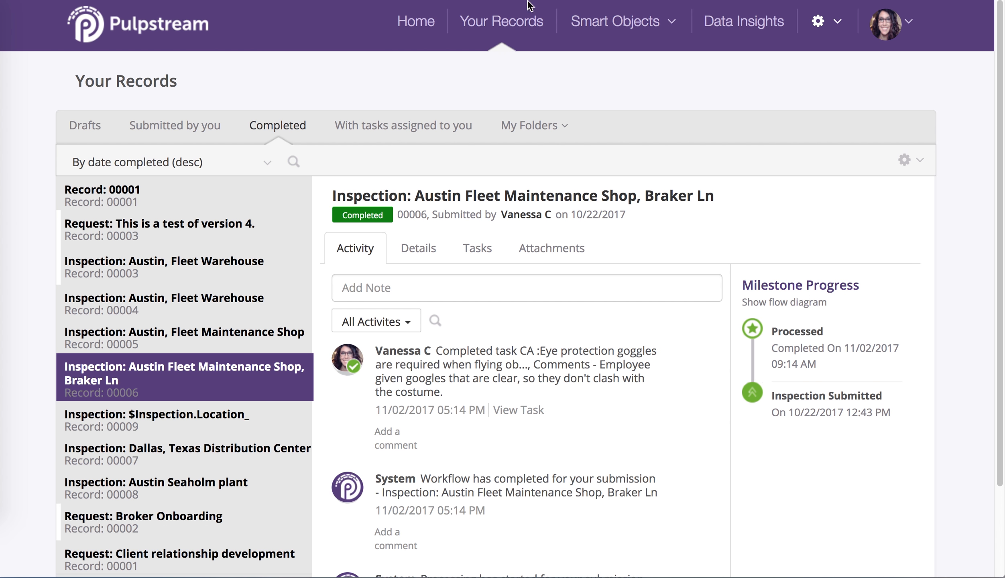
Open the Safety Inspection stream from Your Streams and start editing its details.
left_click(815, 22)
left_click(786, 66)
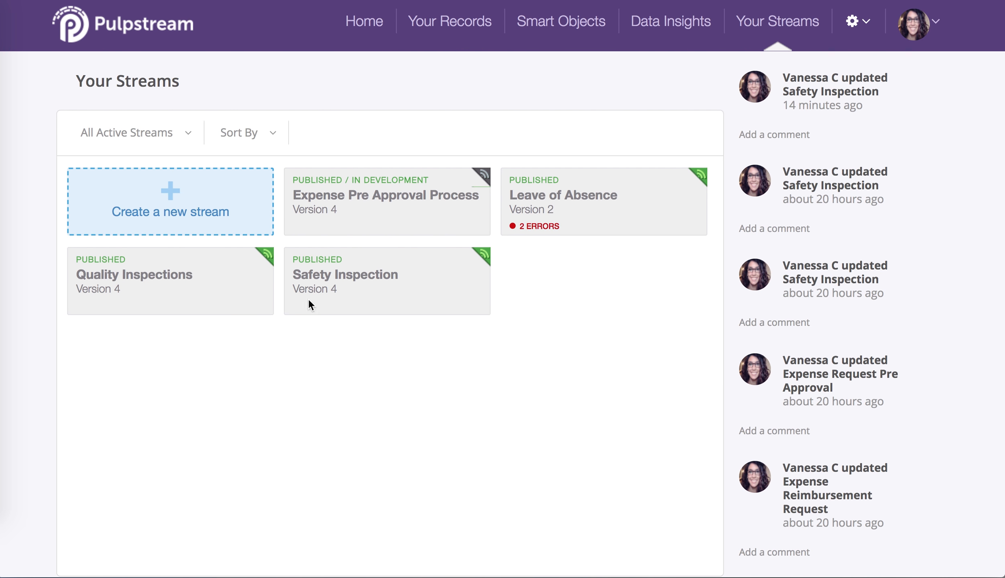
left_click(359, 267)
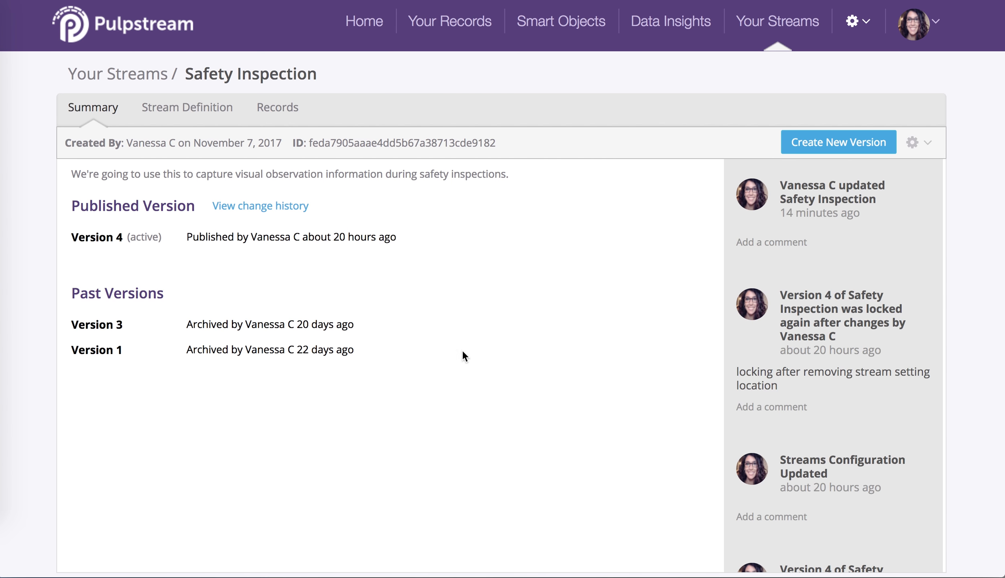
left_click(927, 149)
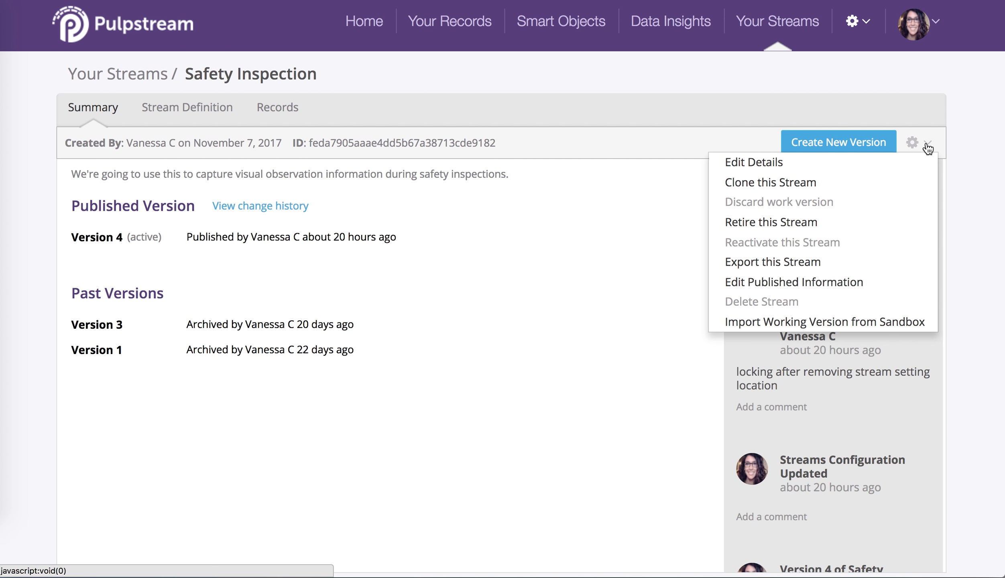
left_click(786, 163)
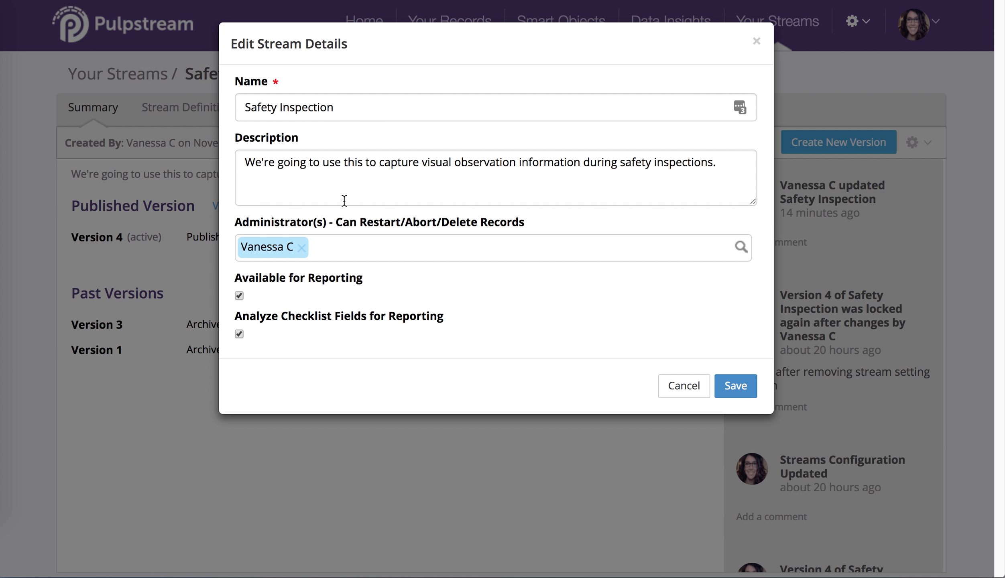
Add two more stream administrators, one found by name search and one picked from the user list.
left_click(428, 241)
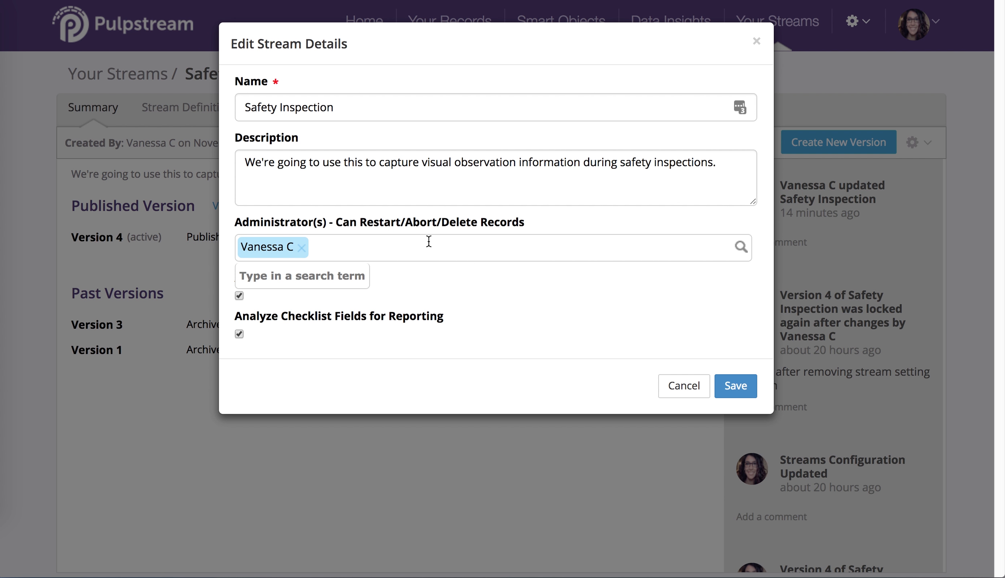
type("bart")
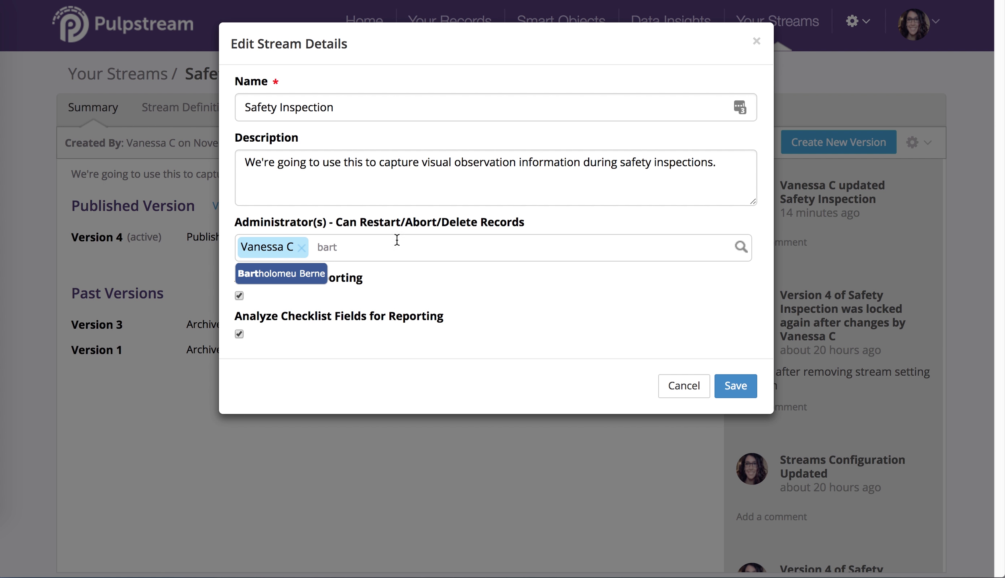
left_click(319, 275)
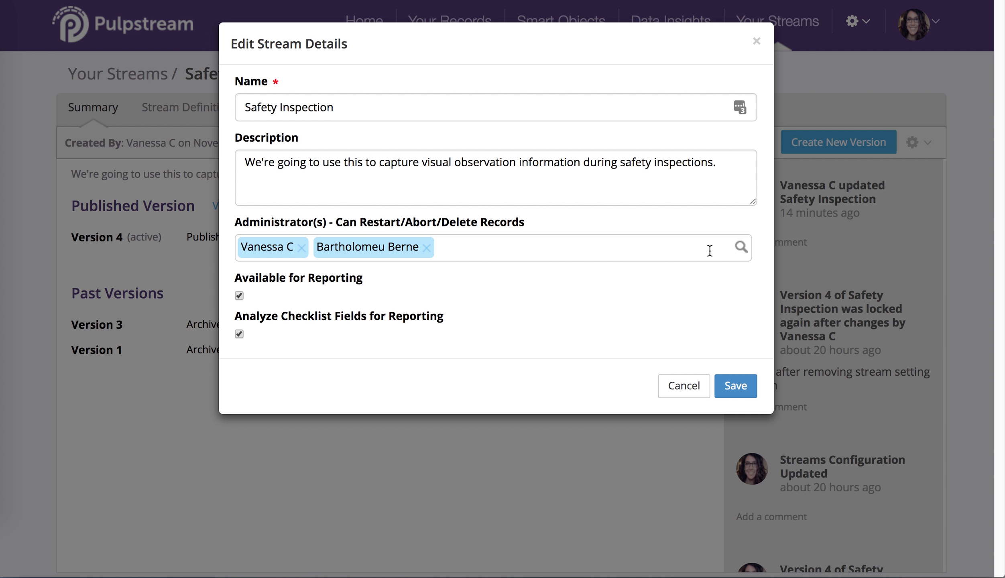
left_click(740, 246)
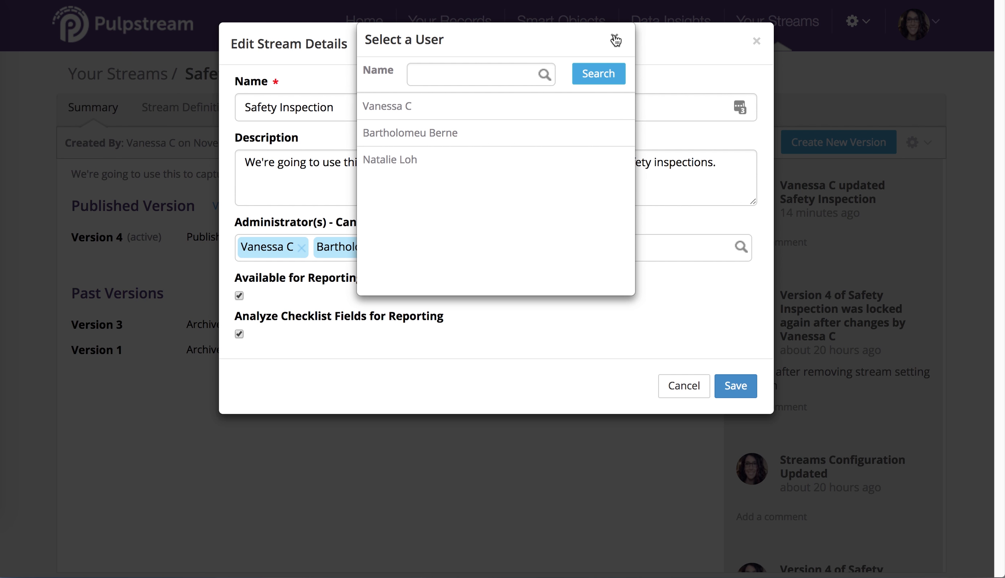
left_click(542, 106)
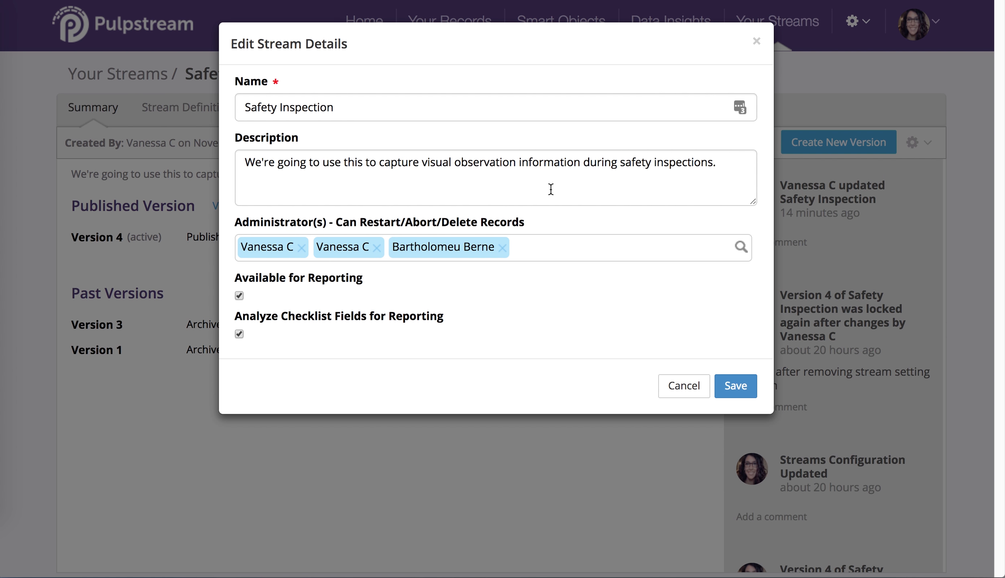
Remove both added administrators and save the stream details.
left_click(502, 247)
left_click(379, 250)
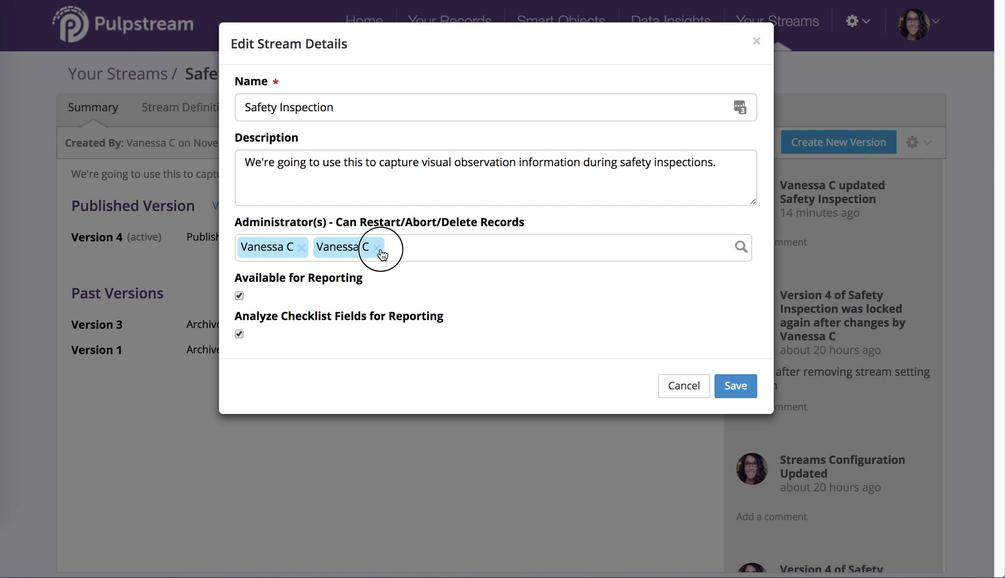
left_click(469, 288)
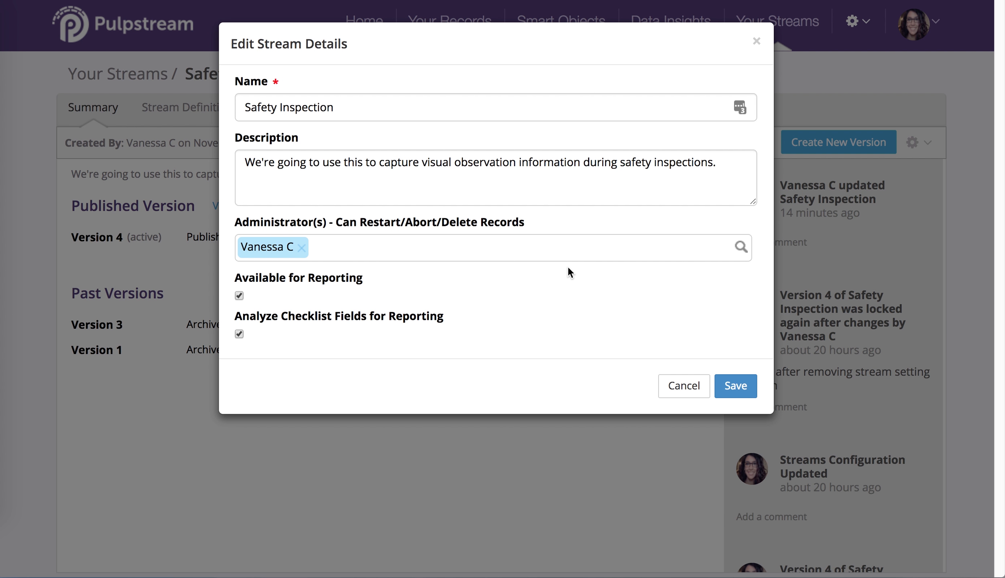
left_click(744, 383)
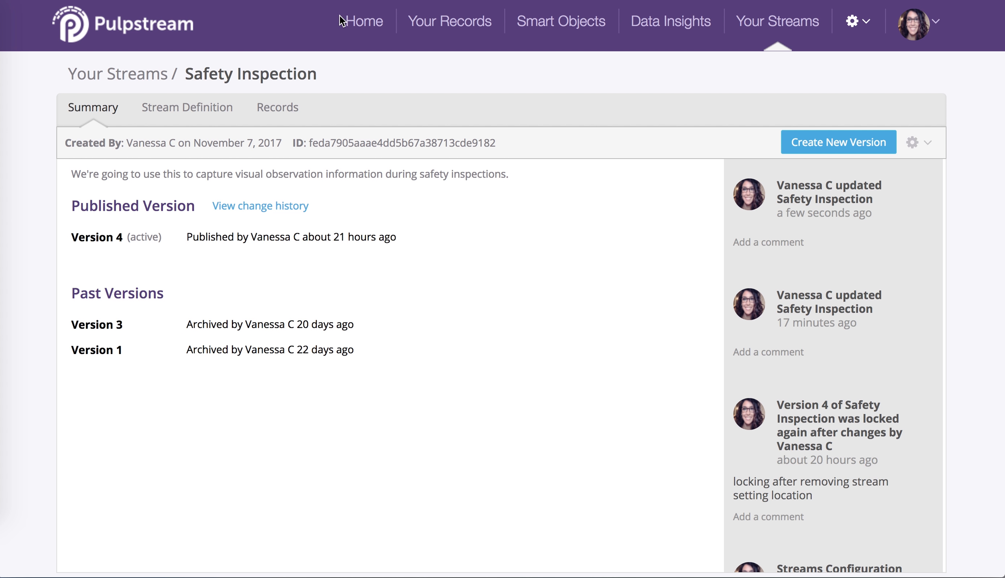
left_click(354, 18)
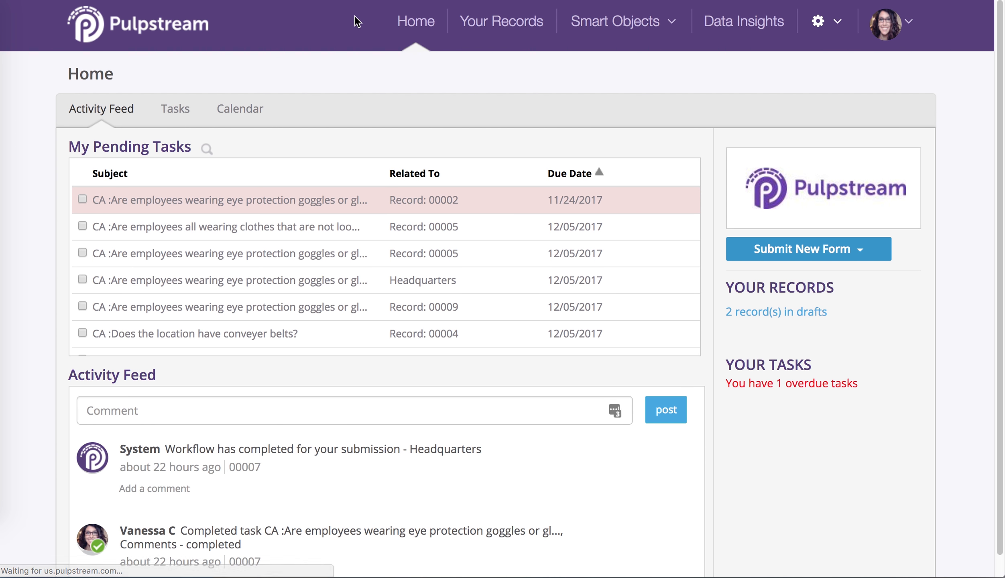
left_click(846, 256)
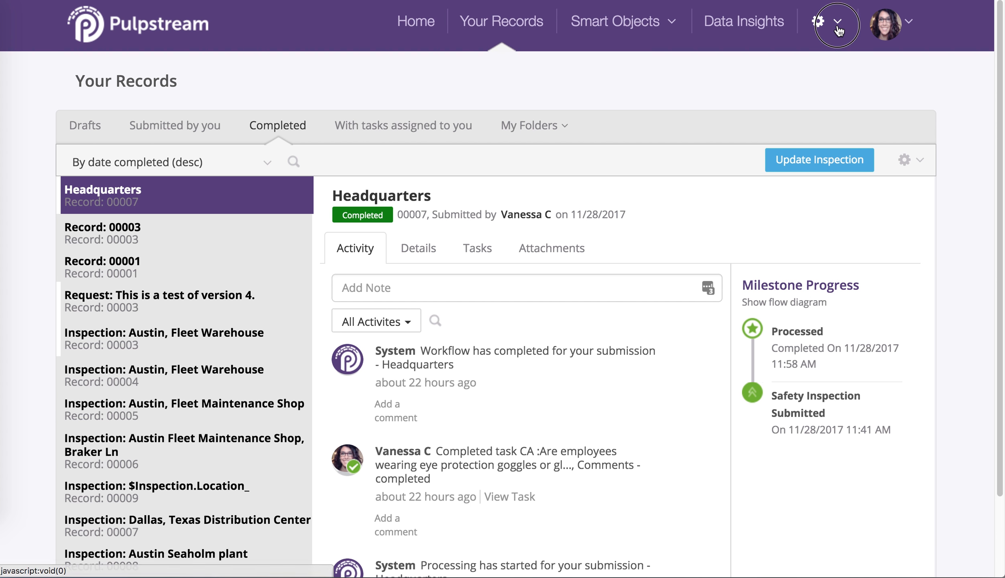
Open the Safety Inspection stream's definition to view its process flow.
left_click(817, 20)
left_click(793, 60)
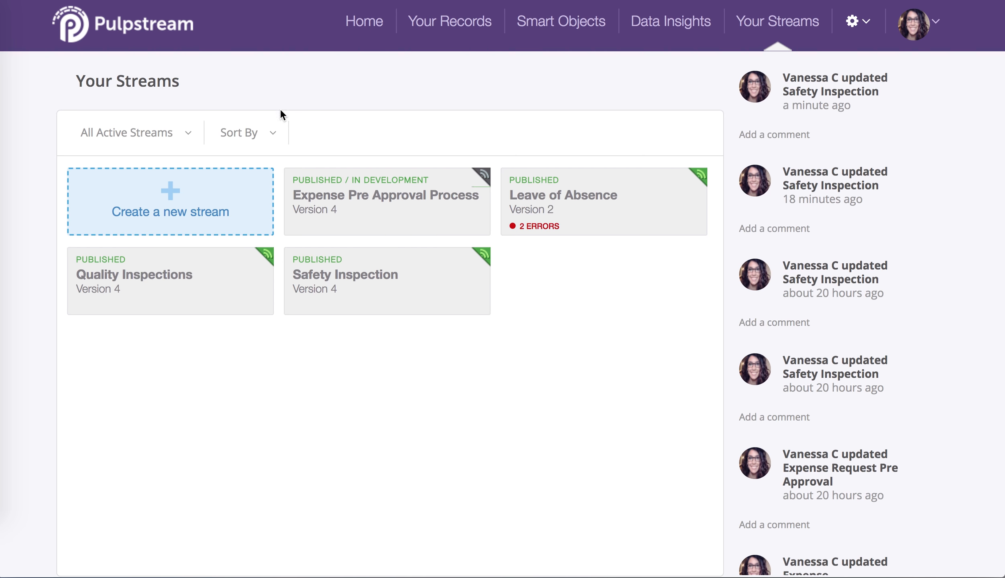
left_click(377, 289)
left_click(198, 116)
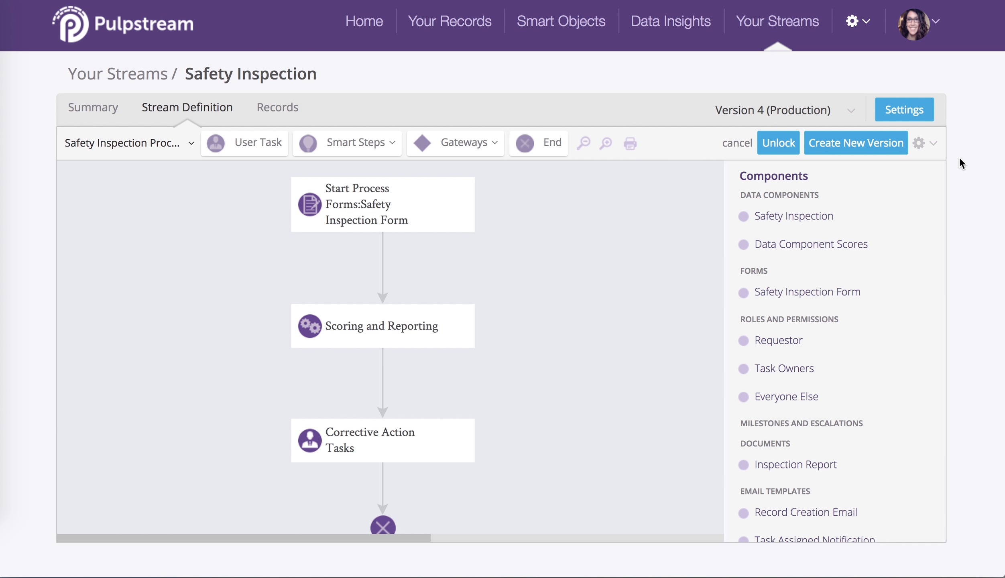
Start a new Safety Inspection report from the Data Insights reports.
left_click(680, 27)
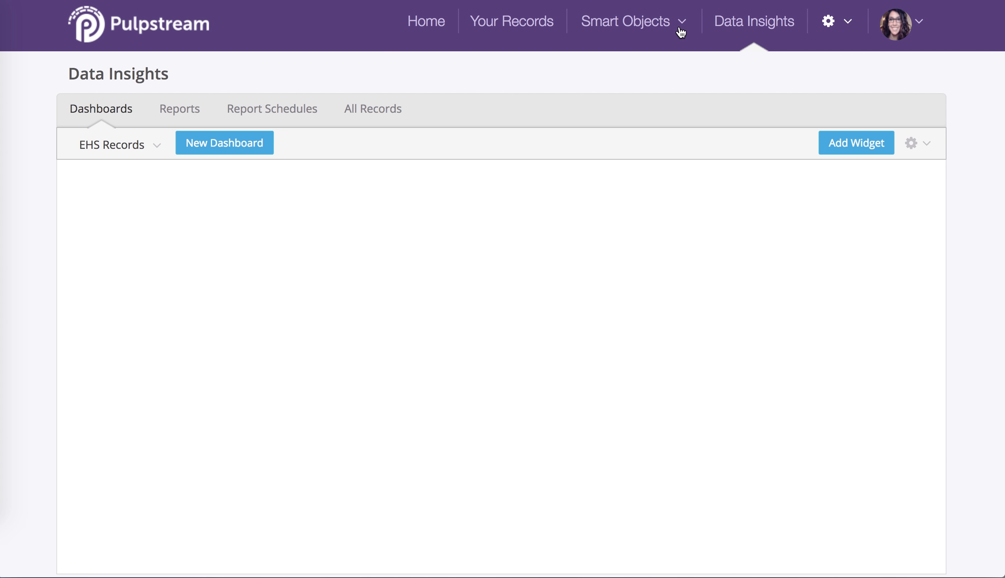
left_click(173, 114)
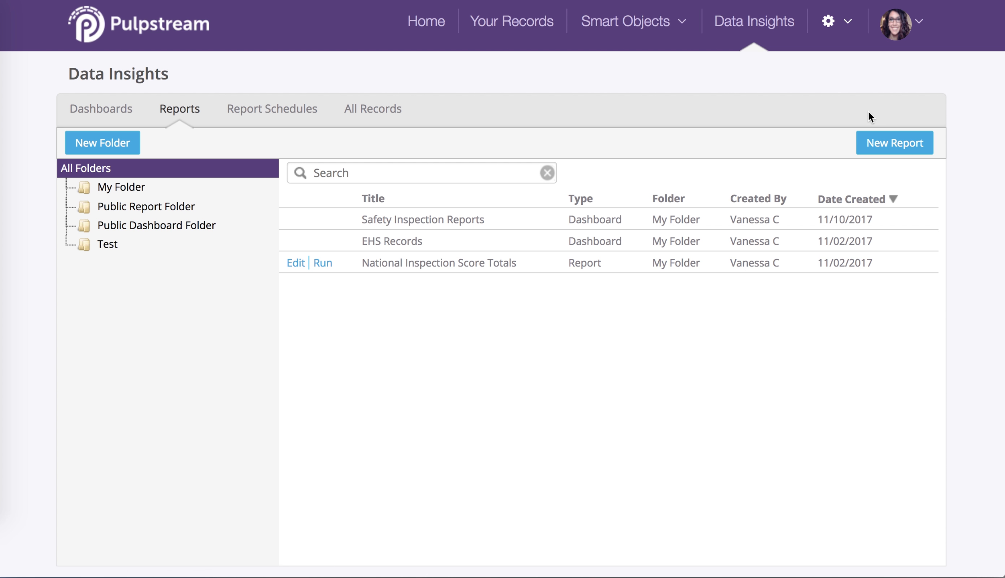
left_click(887, 144)
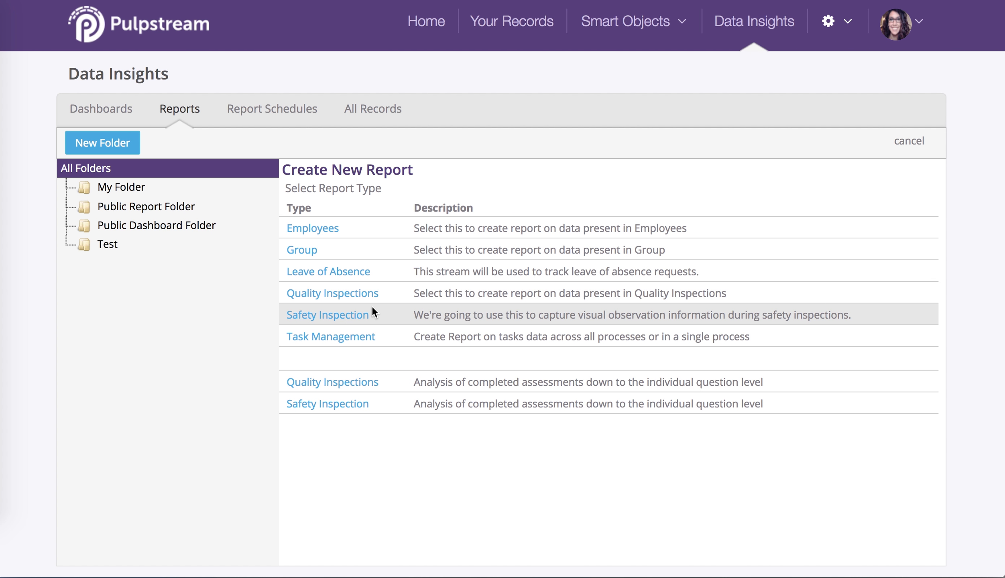
left_click(347, 315)
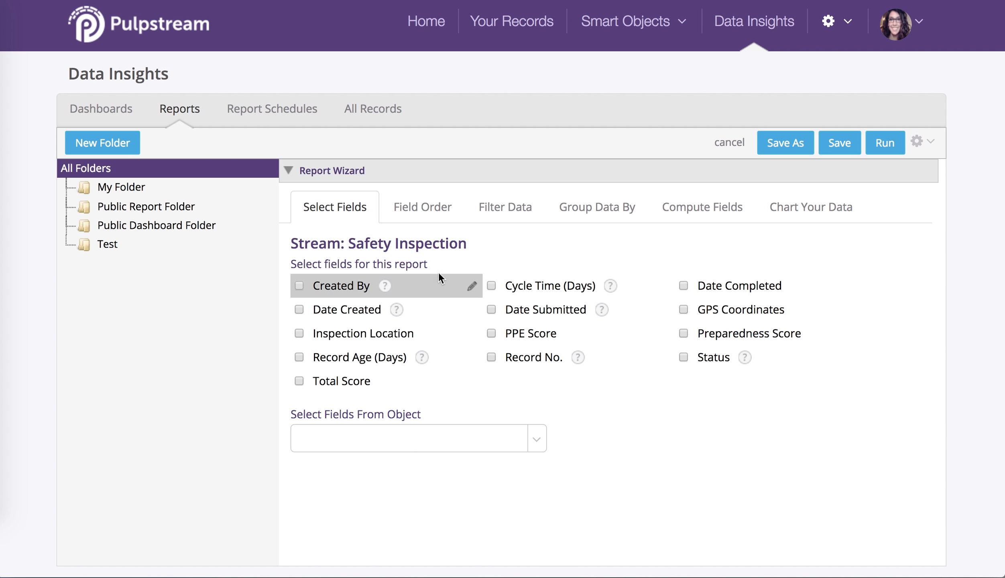
Select Inspection Location, Date Created, Total Score and Status as the report's fields.
left_click(297, 332)
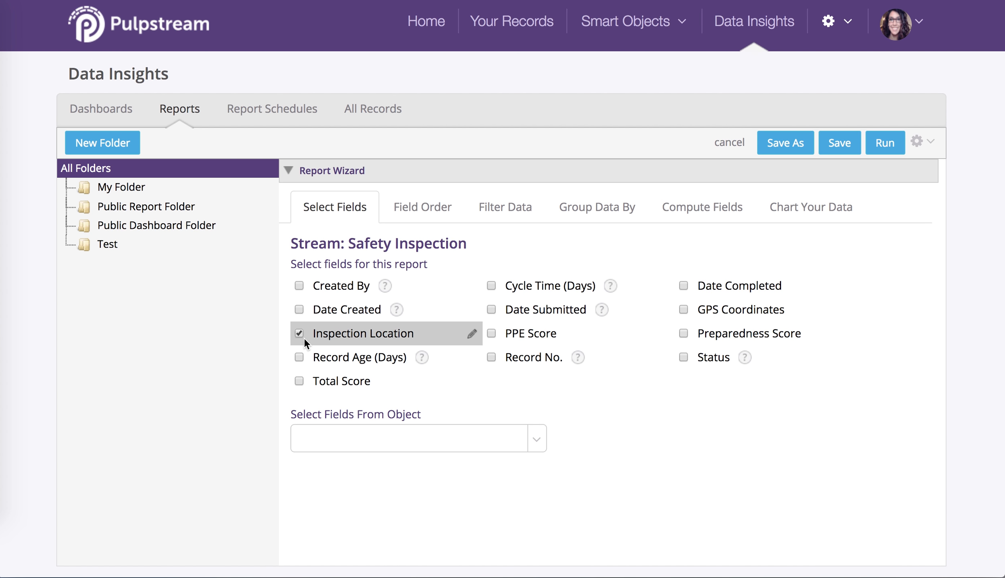
left_click(299, 309)
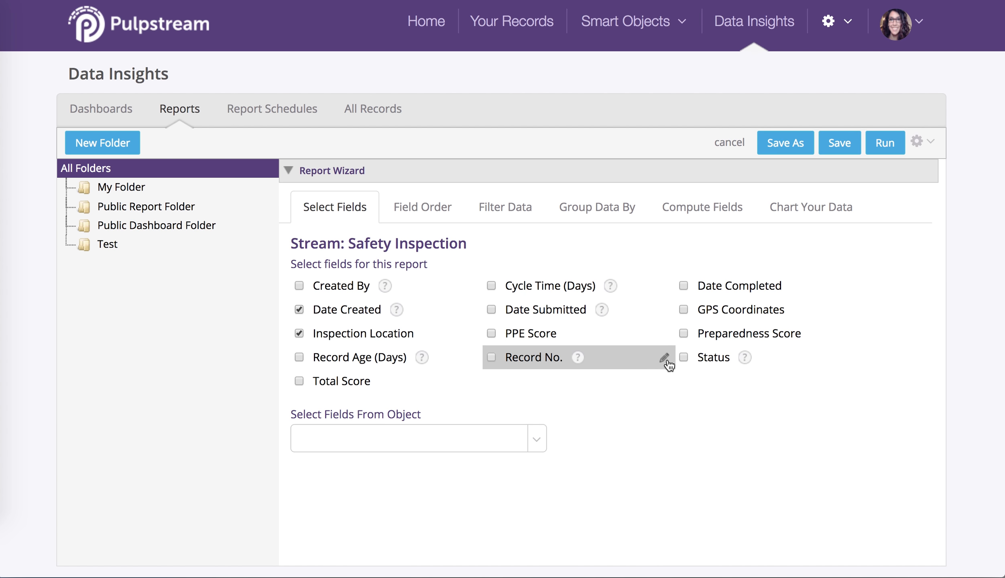
left_click(298, 378)
mouse_move(609, 288)
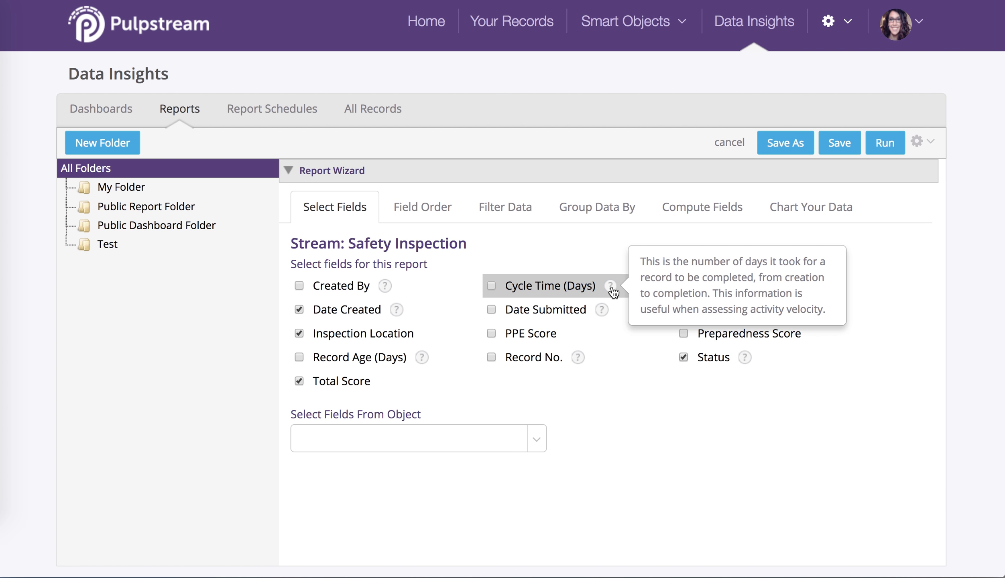
Open the report's filter settings and set up two filter rows.
left_click(502, 203)
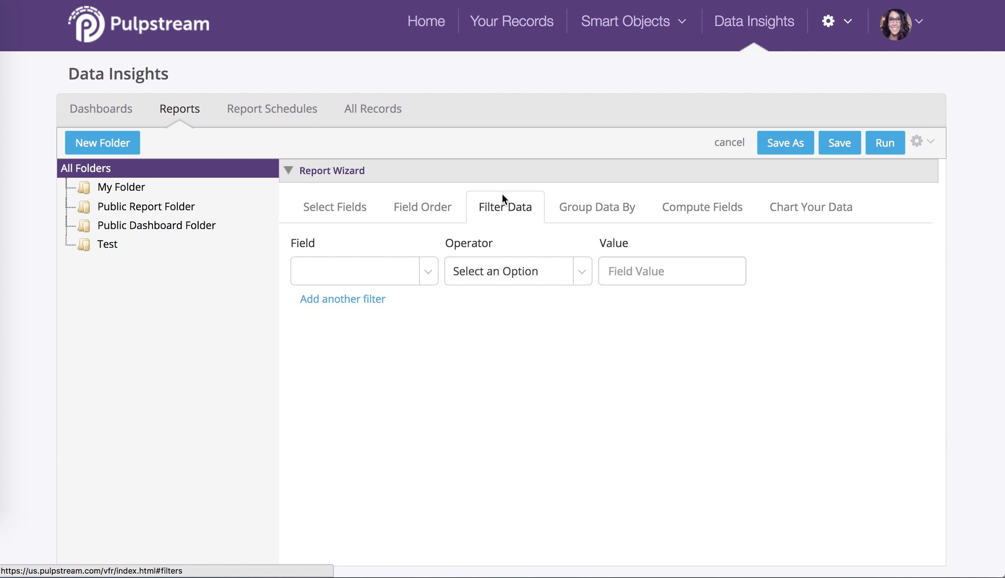
left_click(364, 298)
left_click(363, 333)
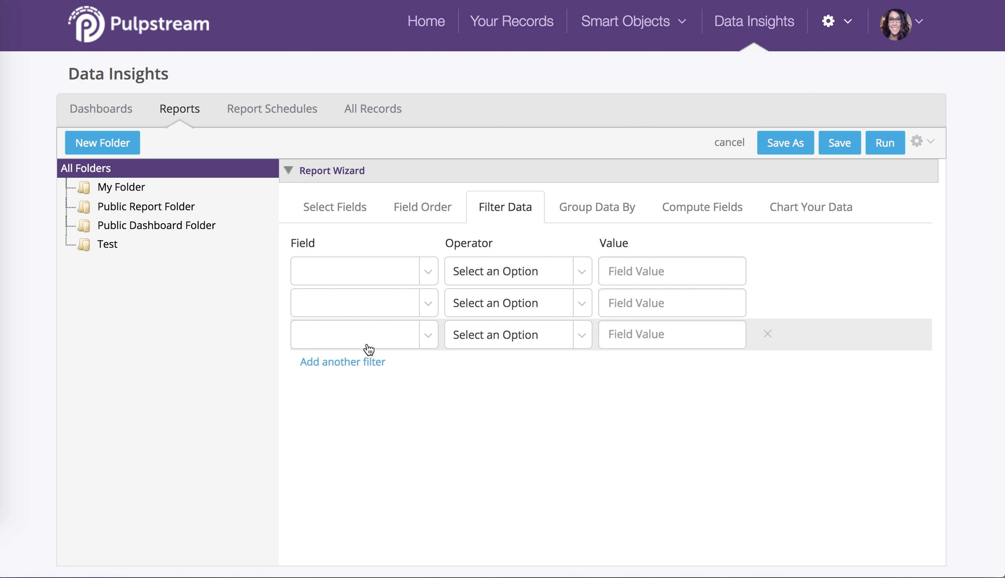
left_click(767, 334)
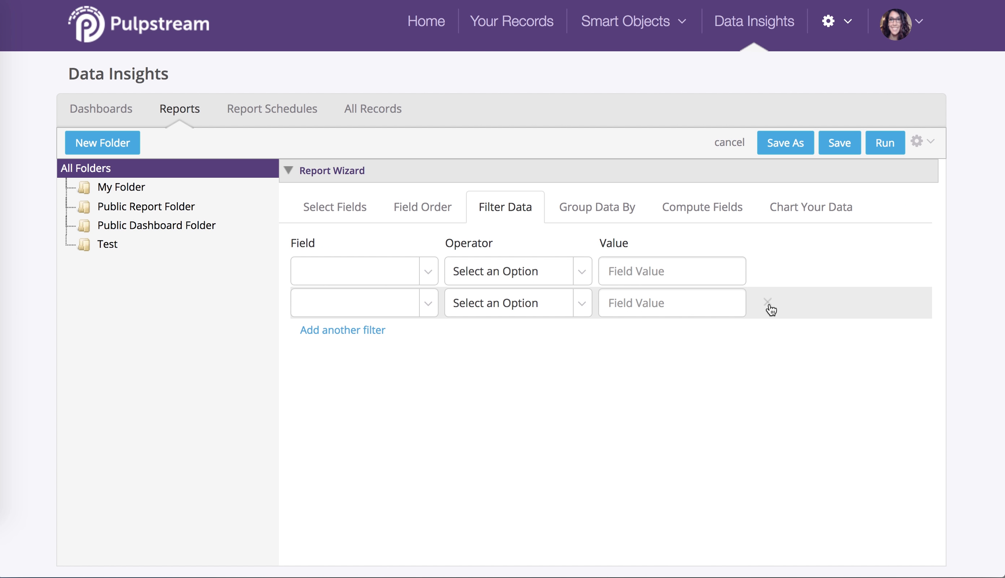
left_click(767, 301)
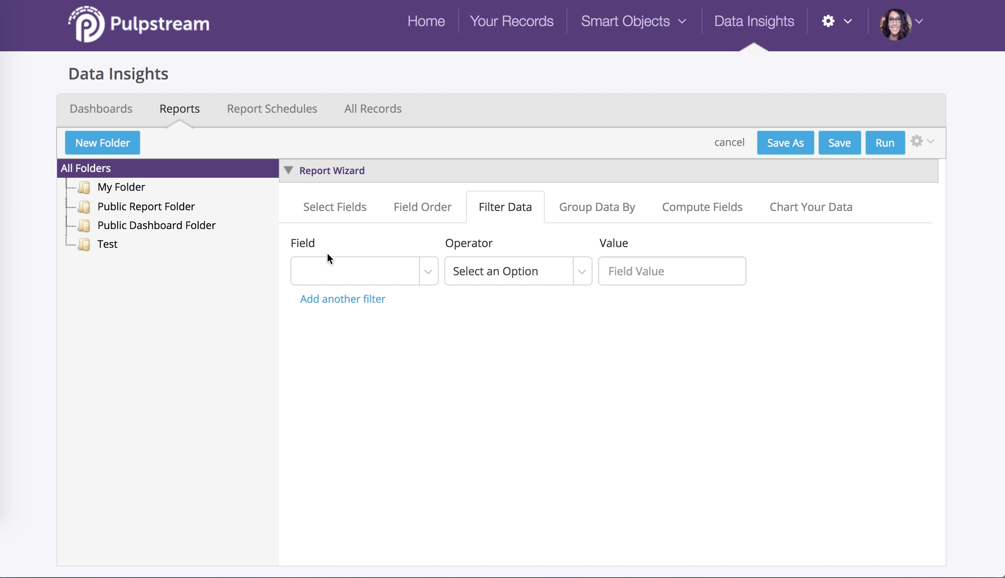
left_click(382, 274)
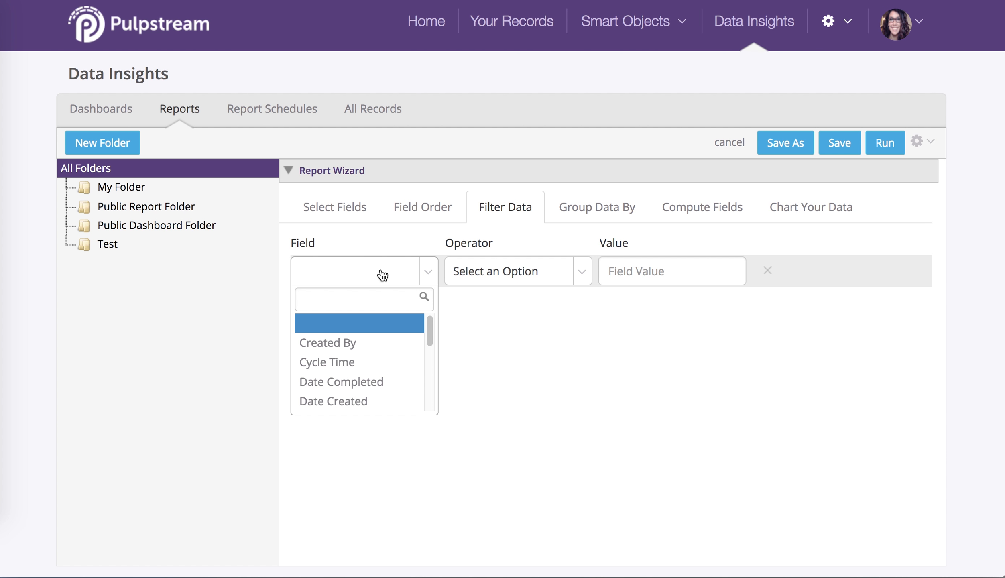
left_click(261, 294)
left_click(344, 301)
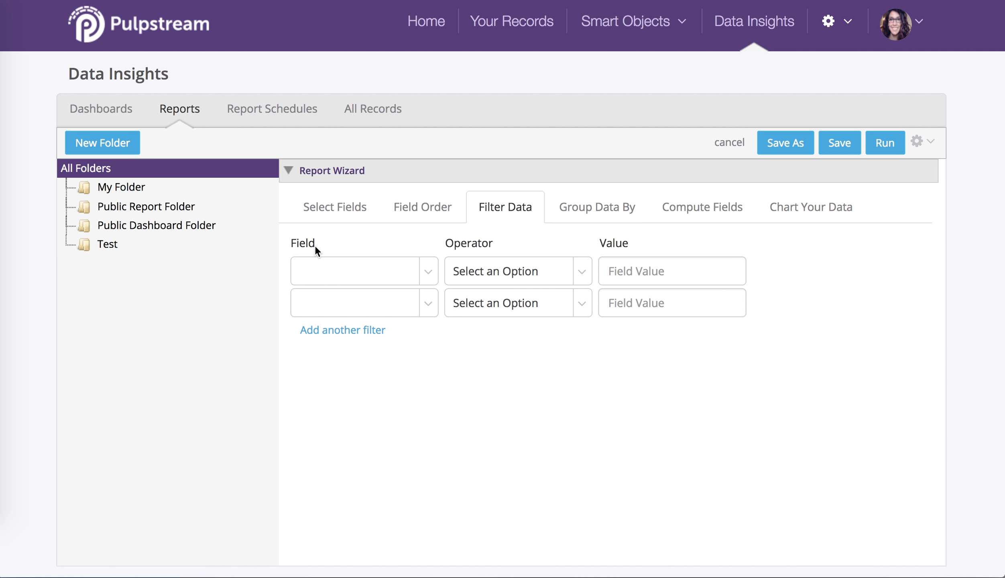
Filter the report on Date Created using the Date Function Last 60 Days.
left_click(413, 268)
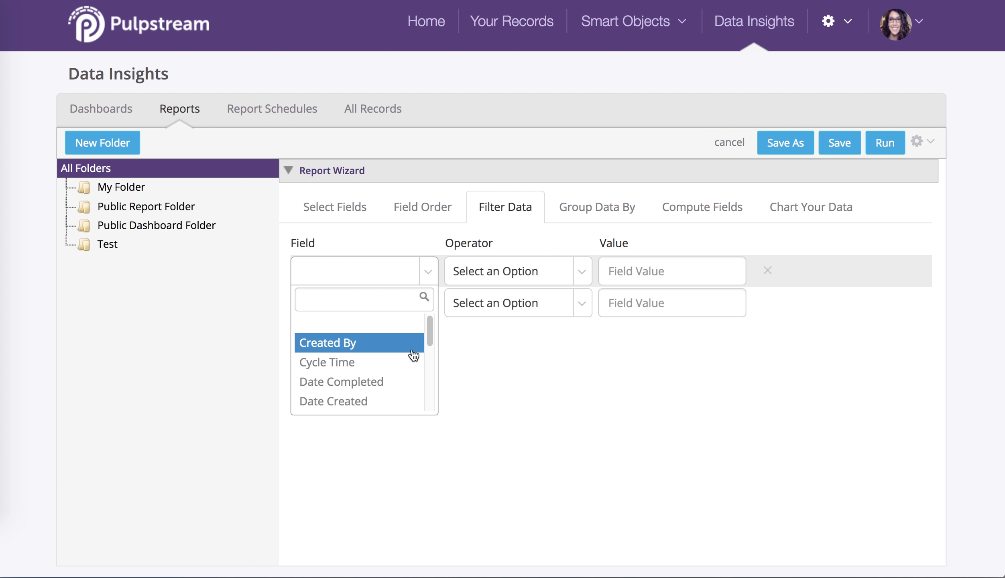
left_click(397, 401)
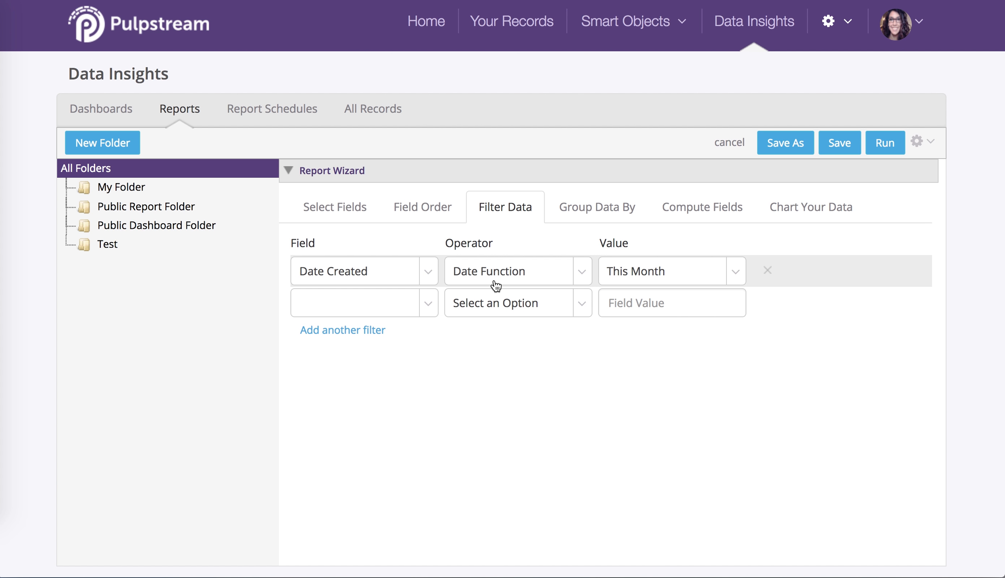
left_click(701, 274)
scroll(704, 362, "down", 5)
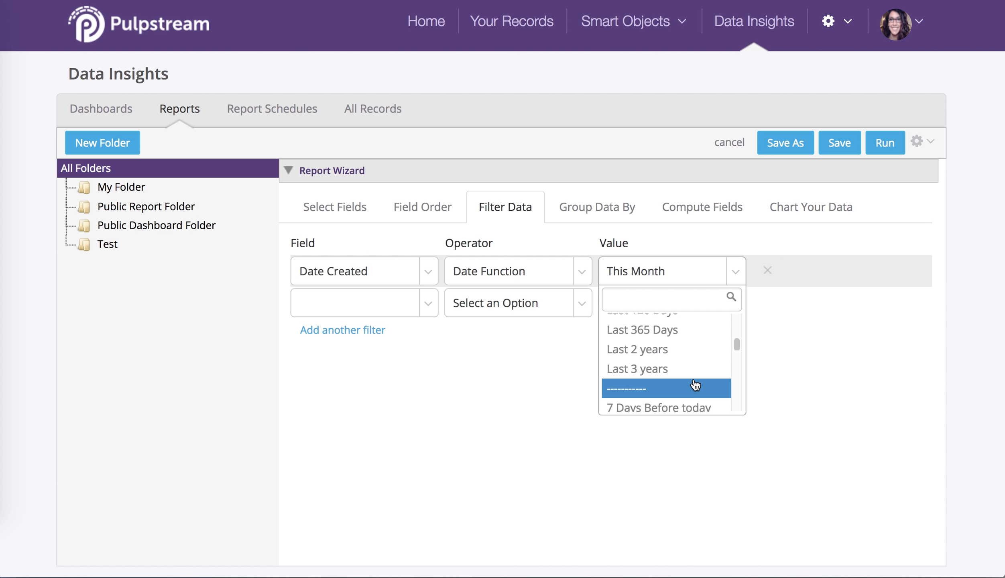
scroll(690, 347, "up", 2)
left_click(684, 367)
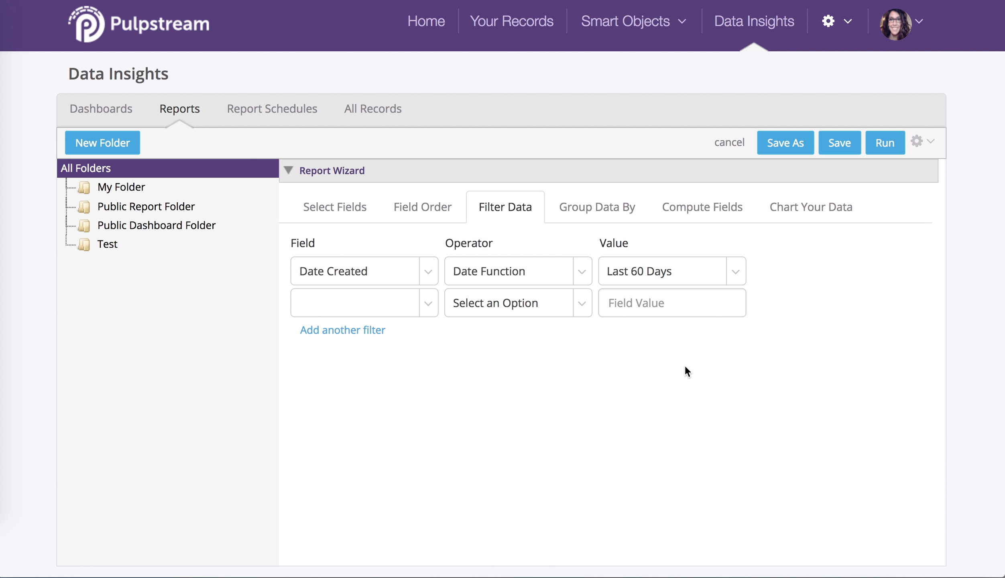
Set the second filter's field to Inspection Location.
left_click(355, 311)
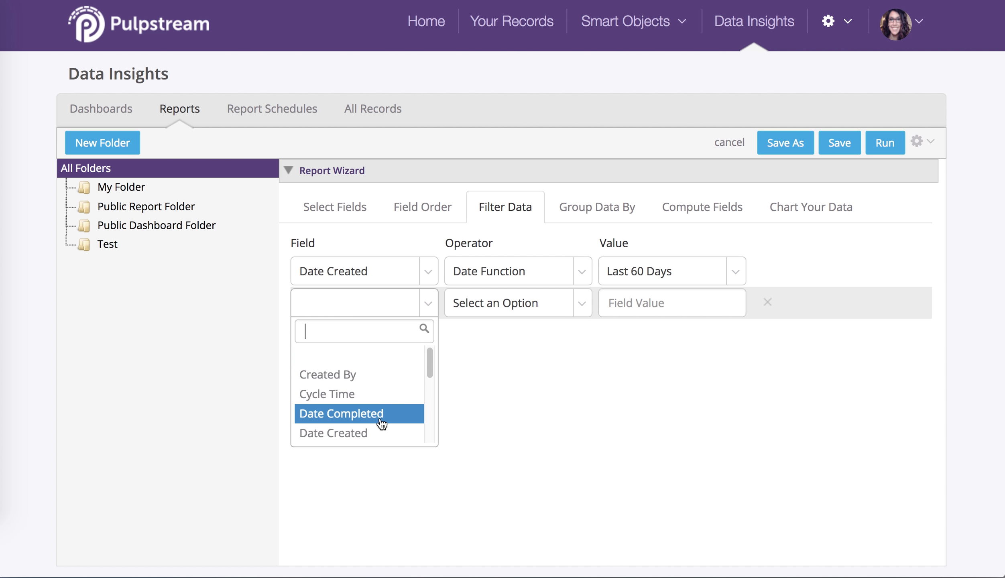
scroll(387, 416, "down", 3)
left_click(406, 397)
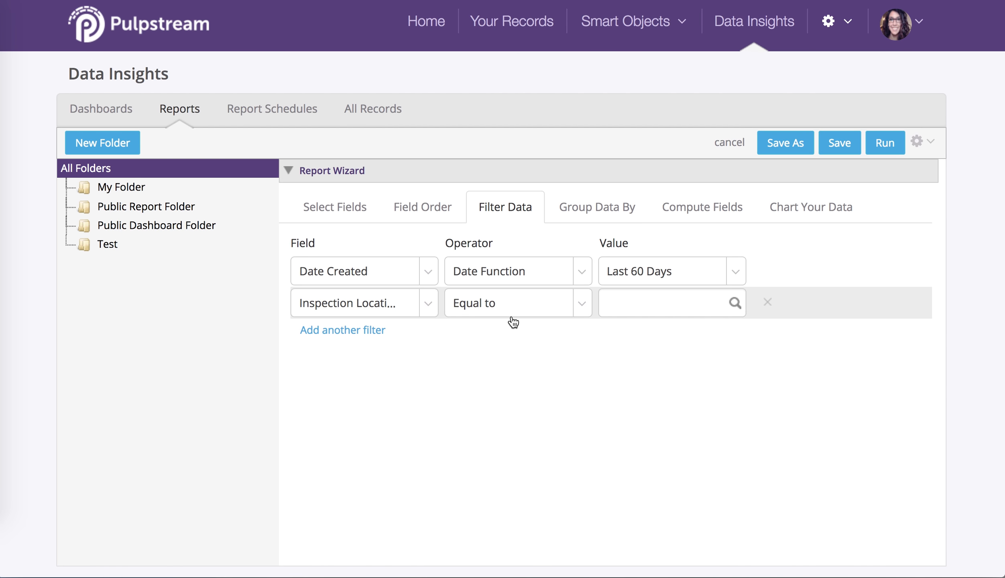
Set the second filter's value to 1 - Headquarters and run the report.
left_click(658, 303)
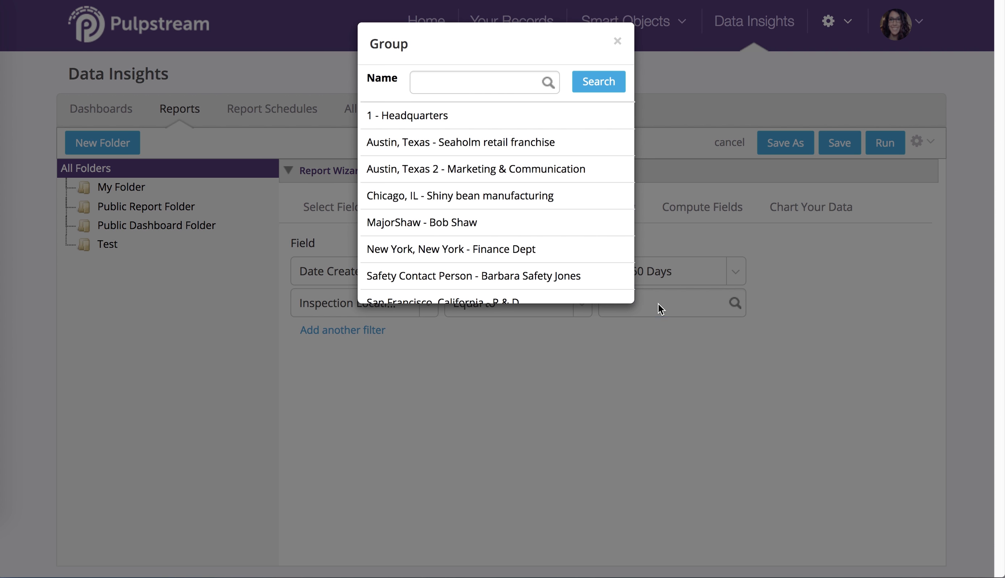
left_click(483, 121)
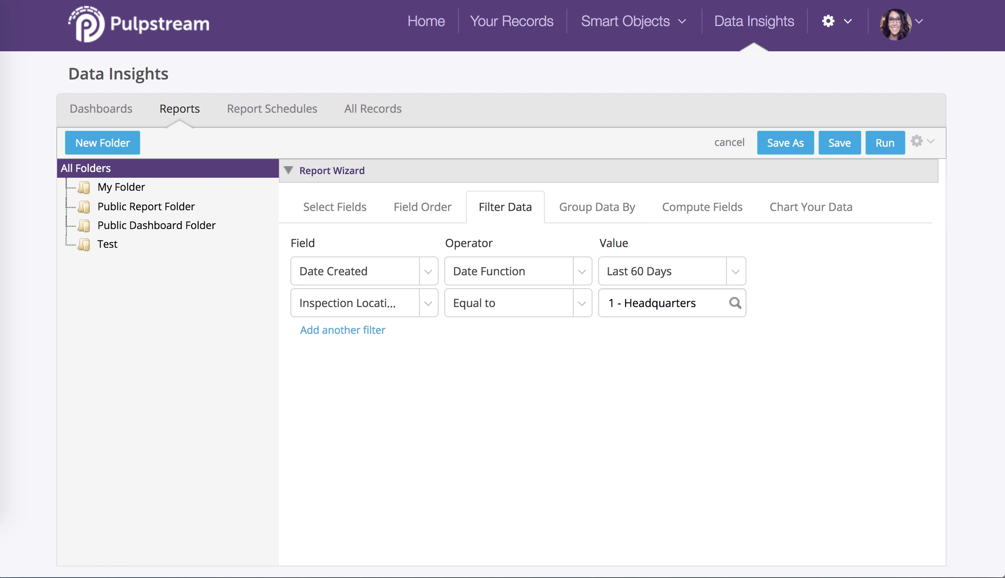
left_click(886, 143)
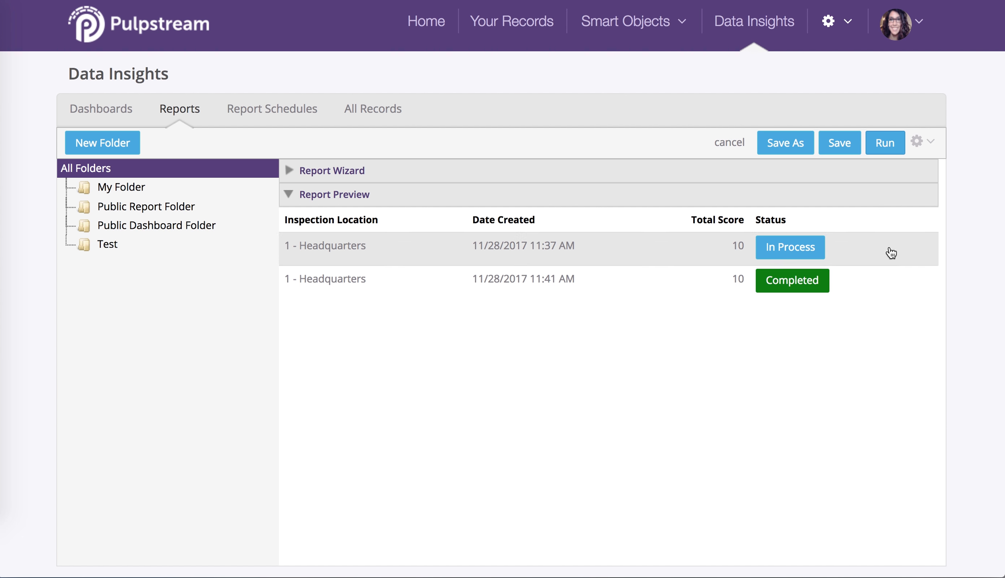
left_click(921, 143)
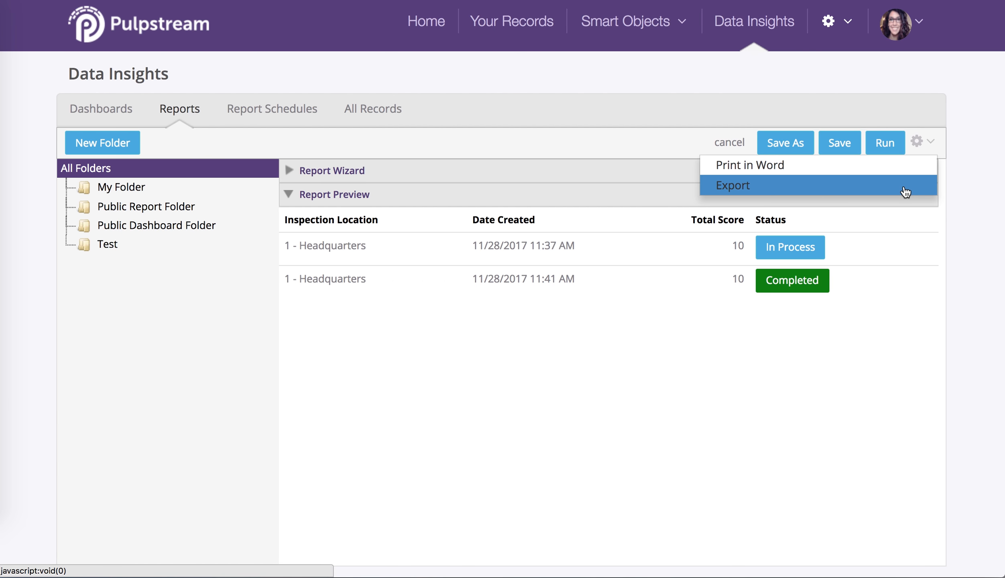
left_click(959, 247)
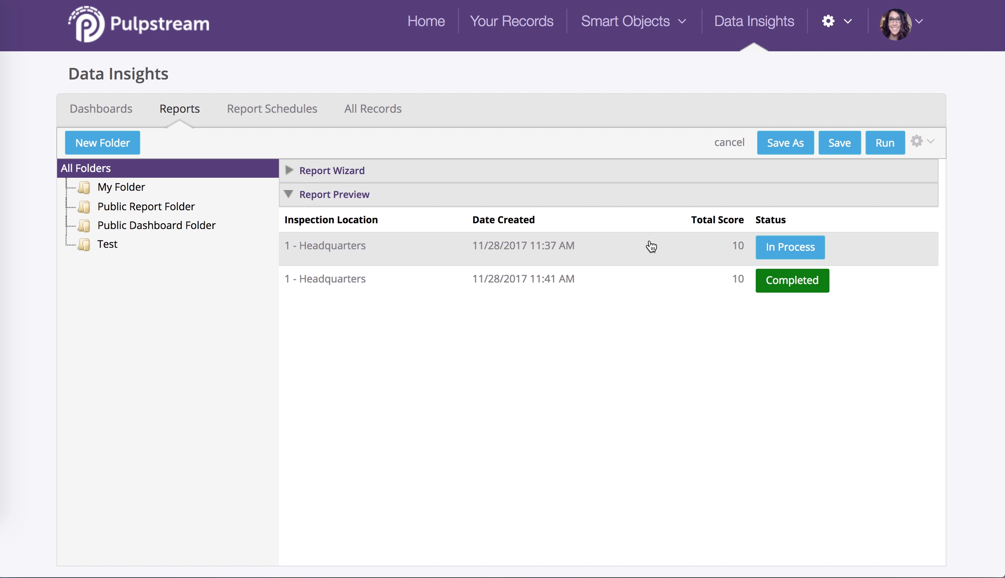
Open the completed Headquarters inspection from the report preview and browse its Preparedness and PPE Requirements pages.
left_click(636, 279)
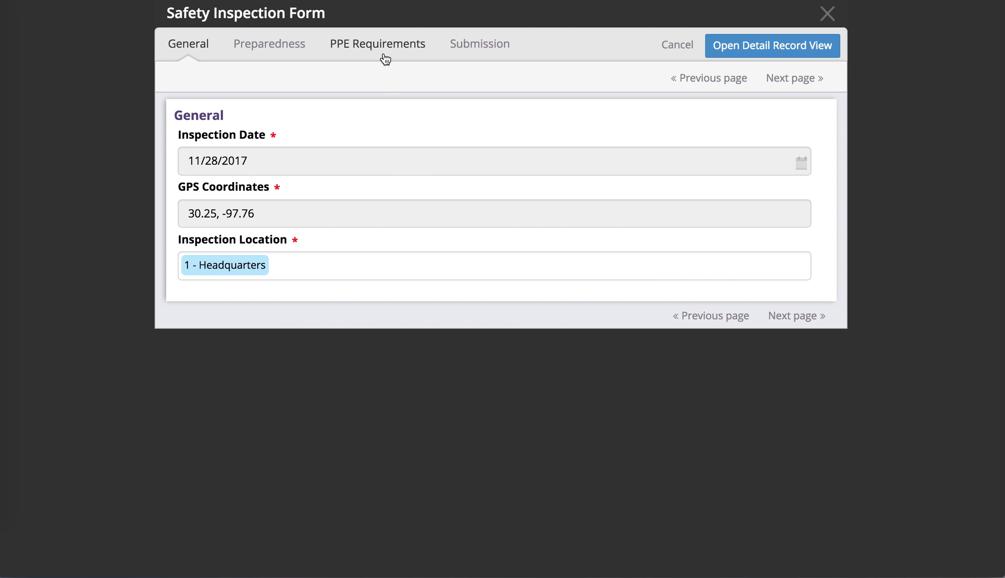
left_click(302, 56)
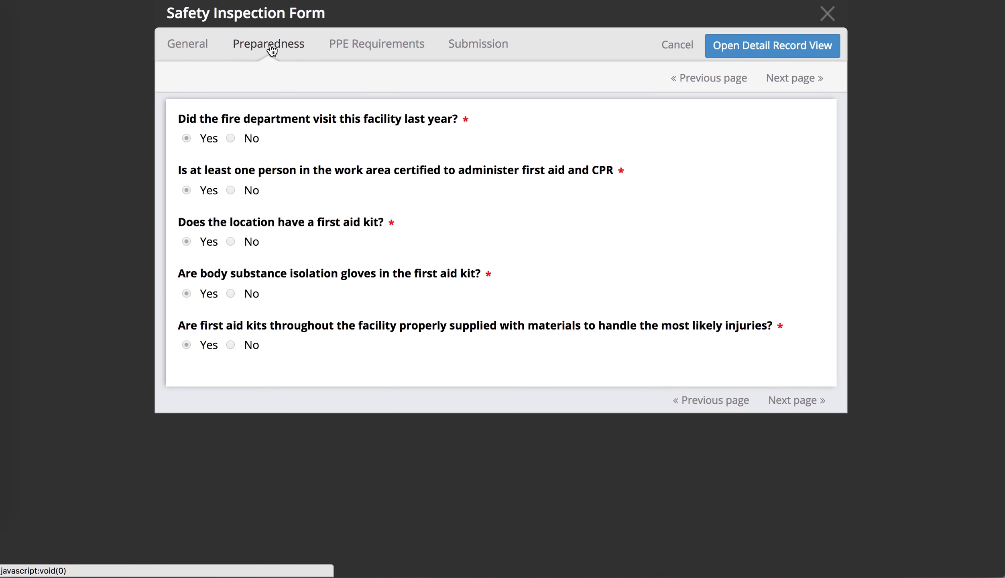
left_click(359, 48)
scroll(569, 243, "down", 3)
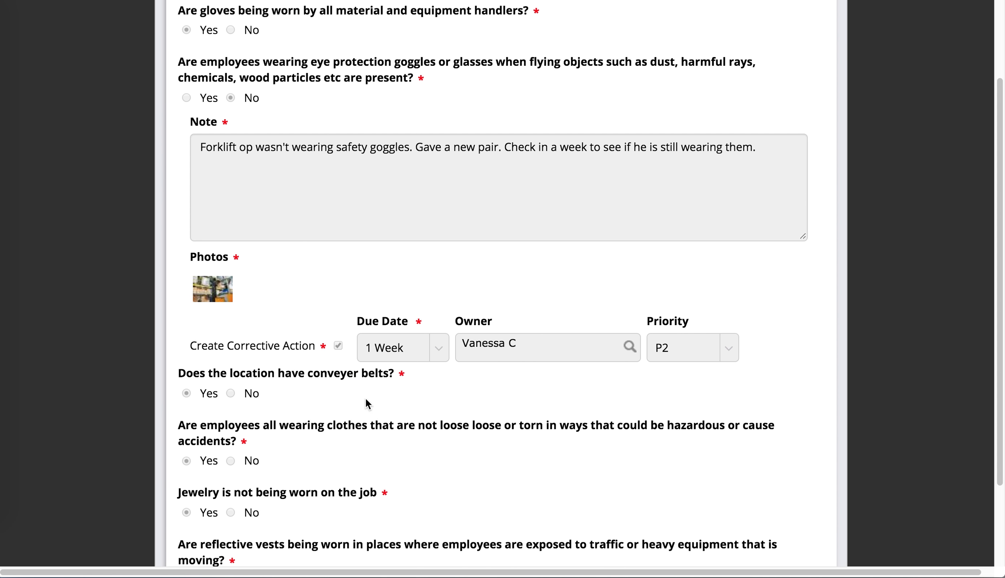
scroll(711, 277, "up", 3)
Open the inspection's detail record view and review its Details and Activity tabs.
left_click(754, 45)
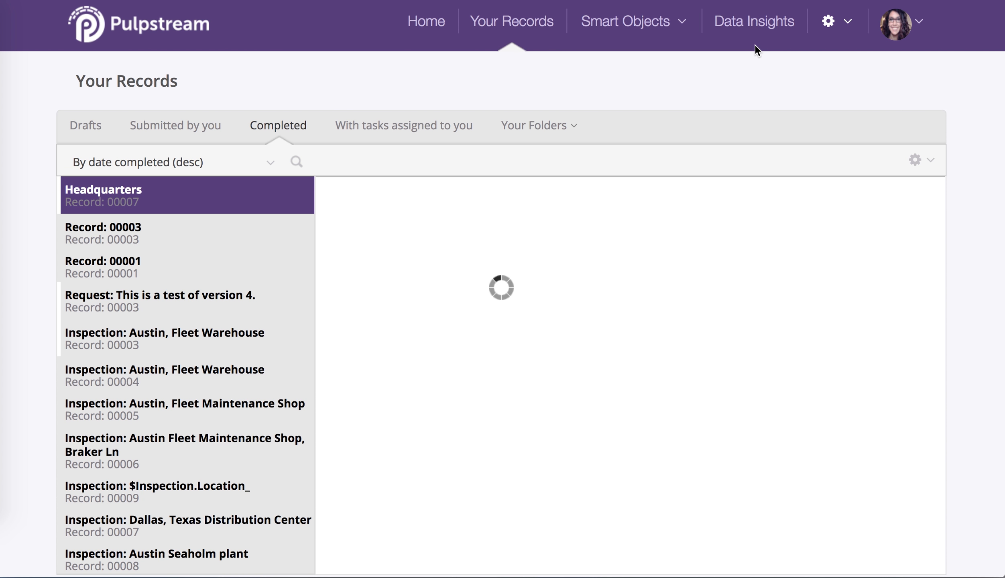
scroll(698, 406, "down", 3)
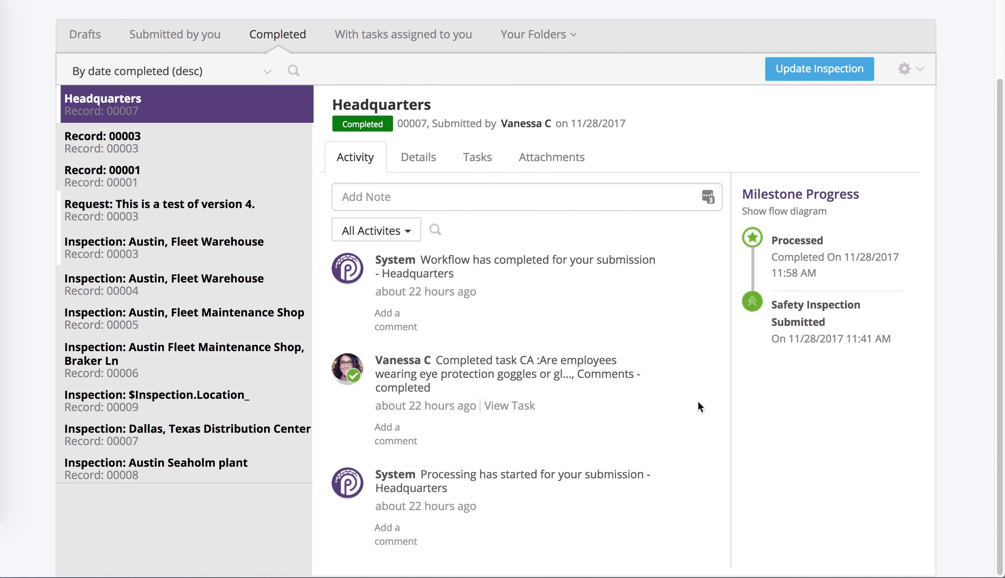
left_click(419, 157)
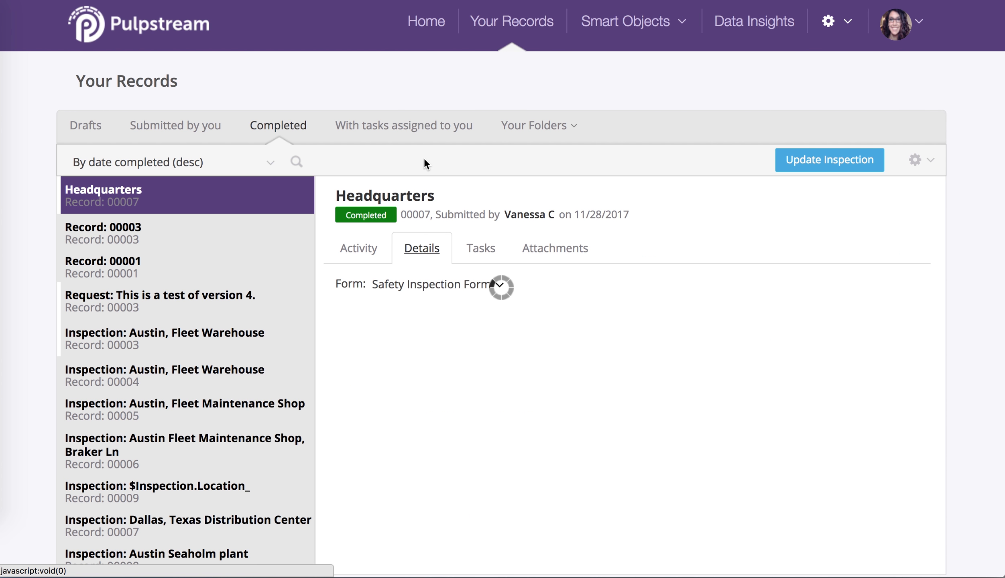
left_click(369, 254)
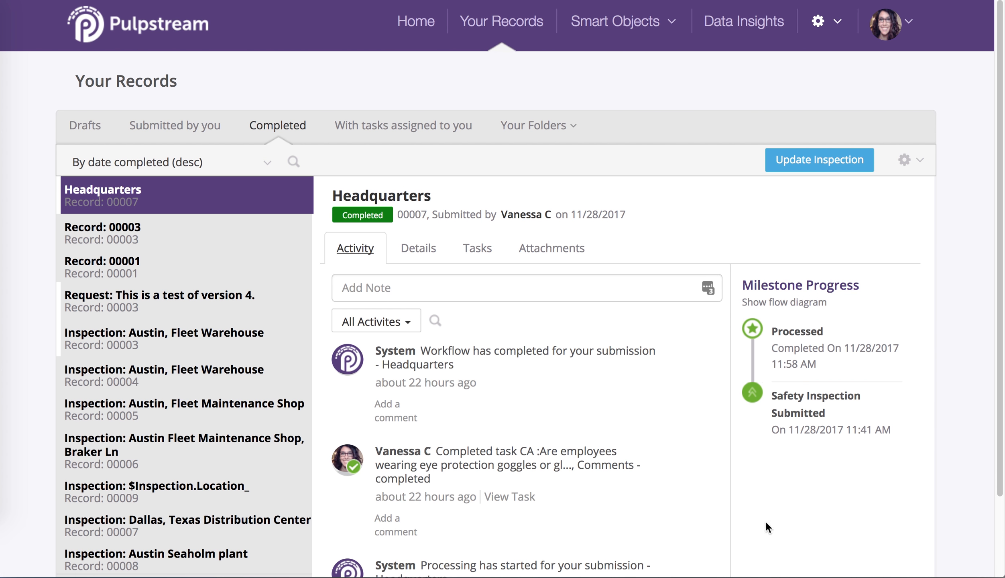